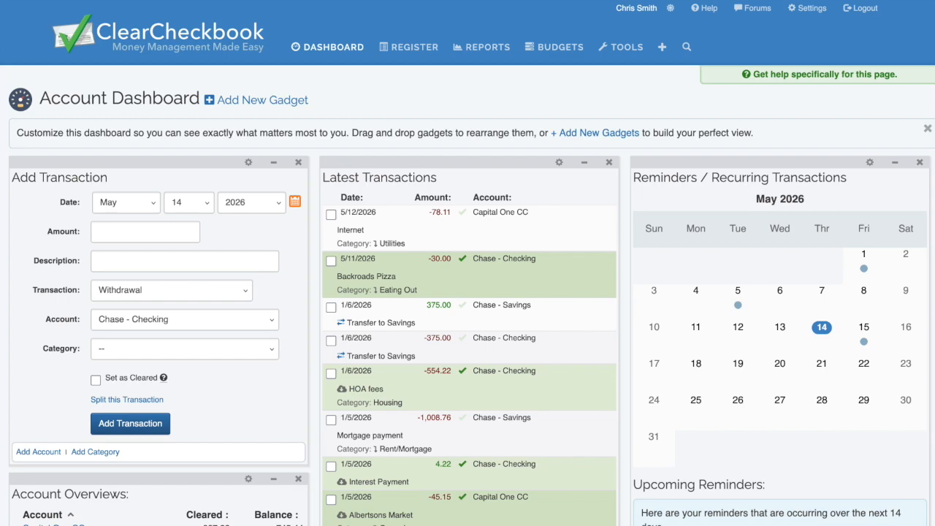
# Open the Reminders / Recurring Transactions tool and look over its calendar and upcoming reminders.
pyautogui.click(619, 50)
pyautogui.click(245, 184)
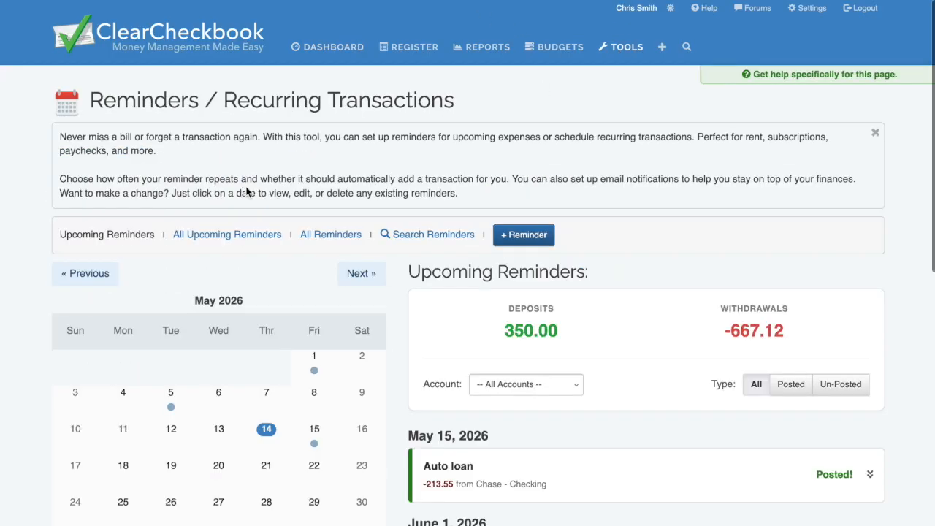
pyautogui.scroll(-3, 390, 179)
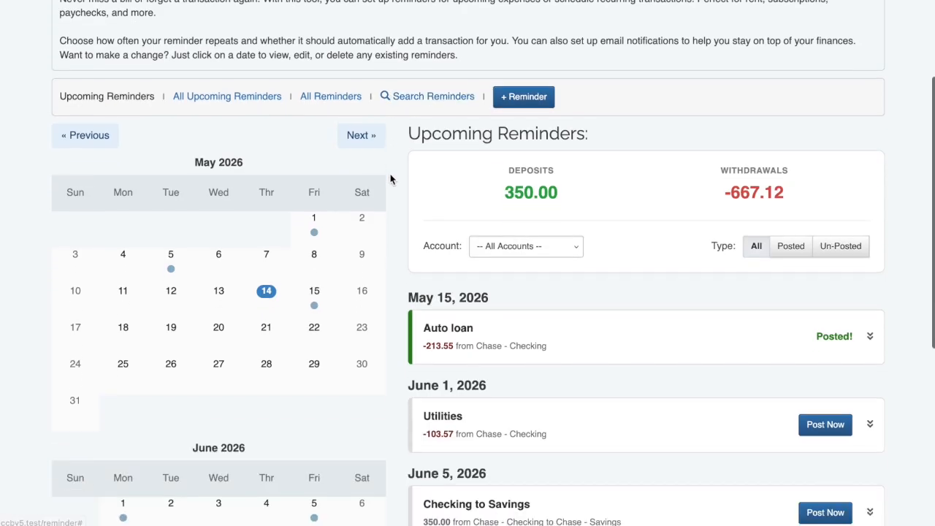
pyautogui.scroll(-2, 417, 181)
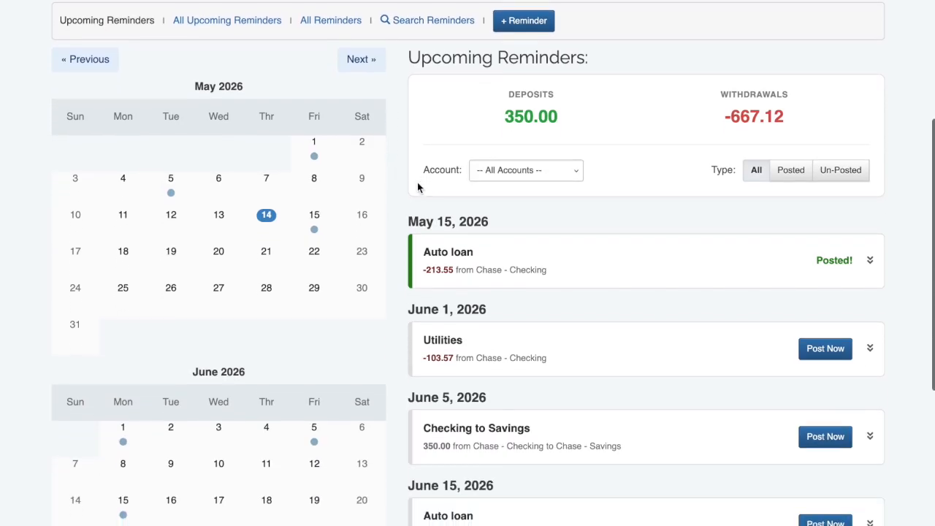
pyautogui.scroll(3, 400, 183)
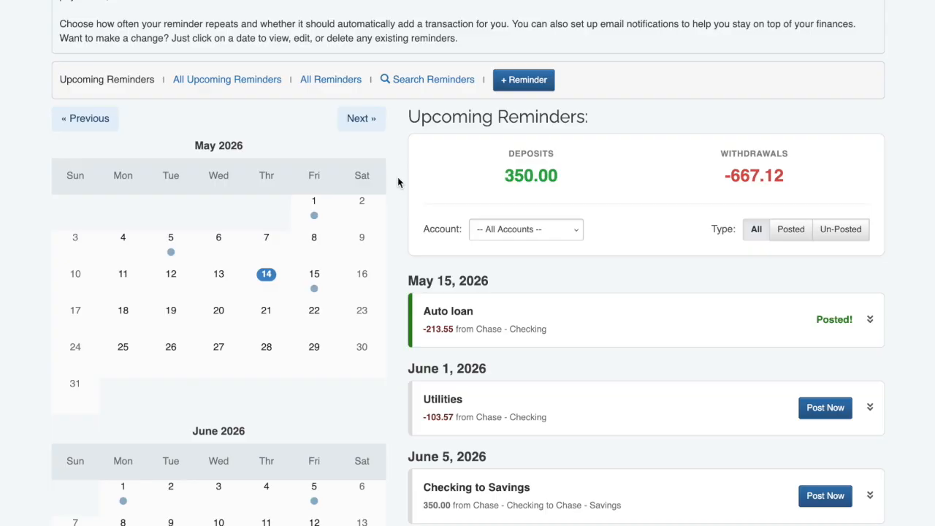
# Browse the reminder calendar forward to July and August 2026 and back to May, and check the account filter choices.
pyautogui.click(359, 119)
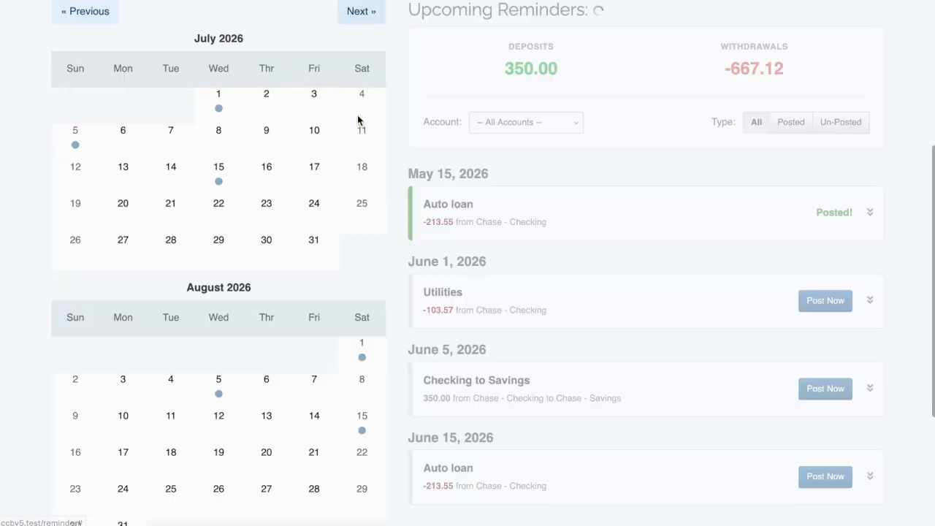
pyautogui.click(69, 11)
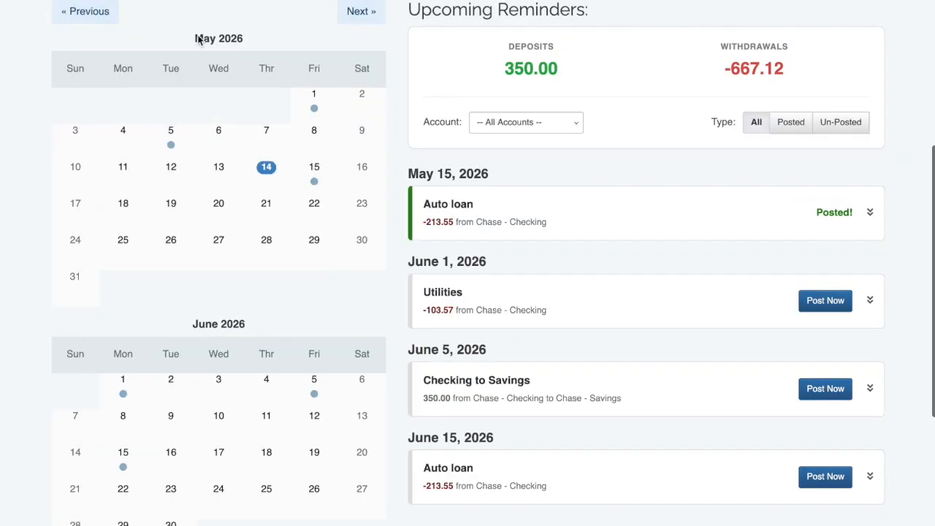
pyautogui.scroll(1, 239, 42)
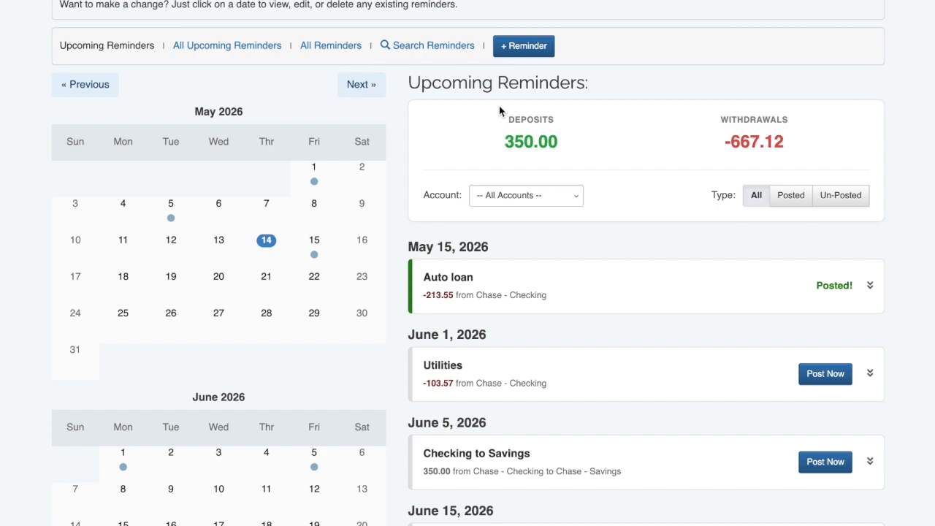
pyautogui.click(566, 194)
pyautogui.click(603, 179)
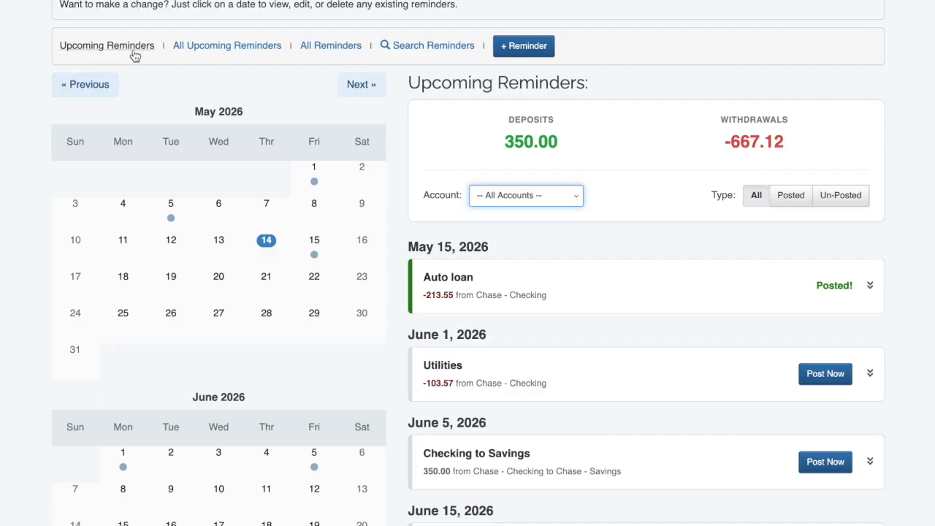
# Show all upcoming reminders and look through the full list of future occurrences.
pyautogui.click(224, 48)
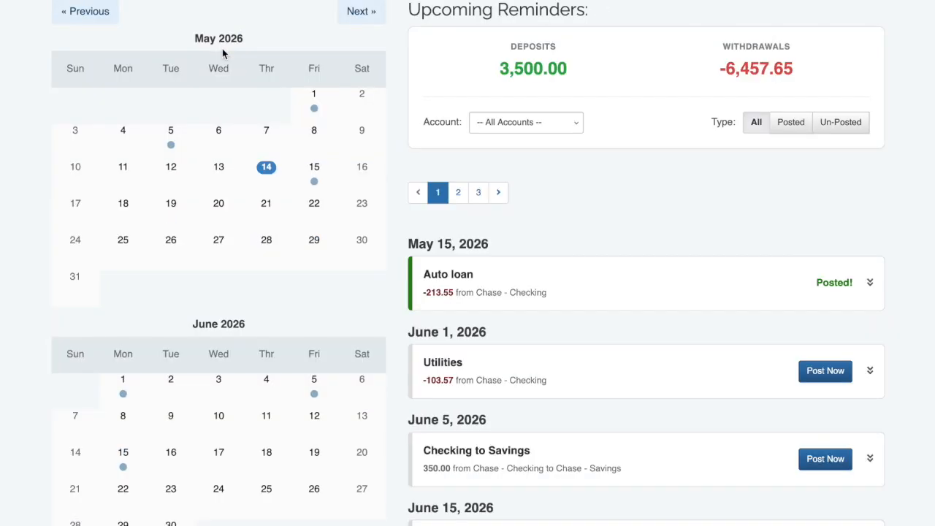
pyautogui.scroll(-2, 223, 53)
pyautogui.scroll(-4, 222, 52)
pyautogui.scroll(5, 222, 52)
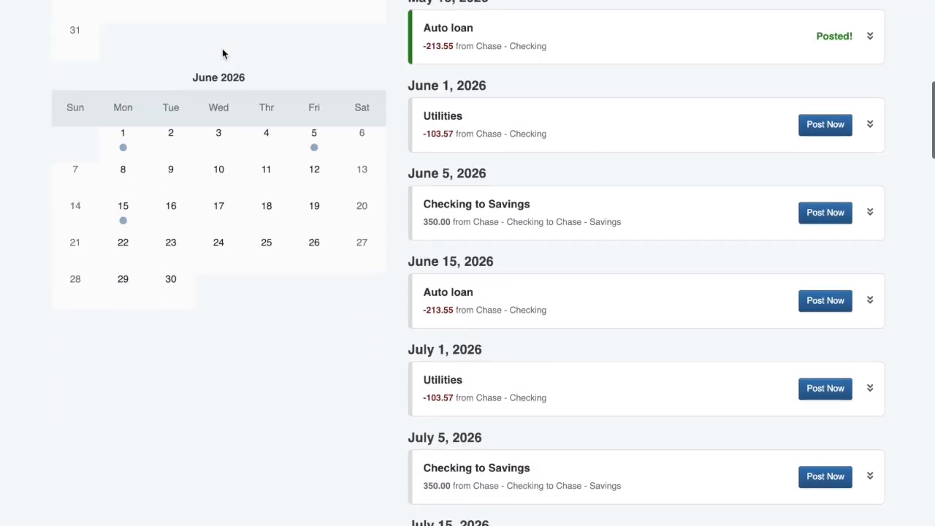
pyautogui.scroll(2, 223, 52)
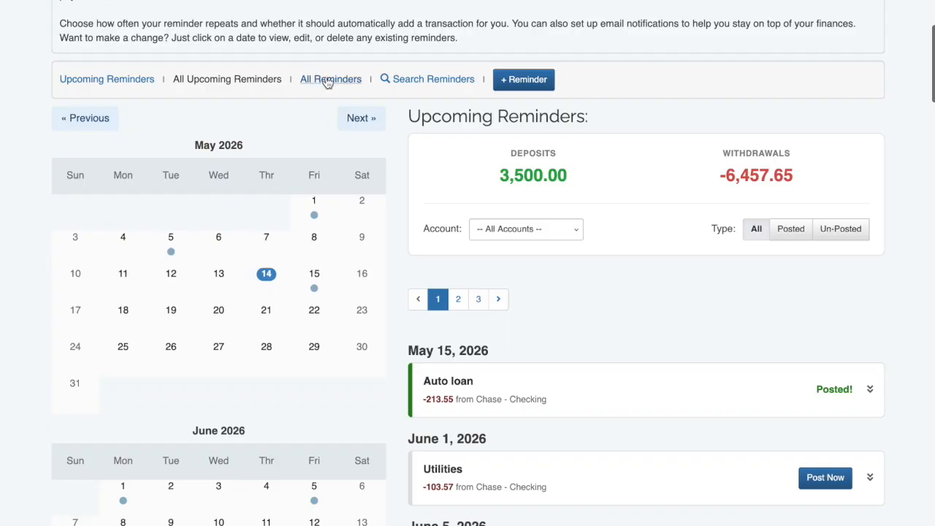
# View the list of all reminders and examine the reminder search options.
pyautogui.click(327, 83)
pyautogui.scroll(-4, 361, 170)
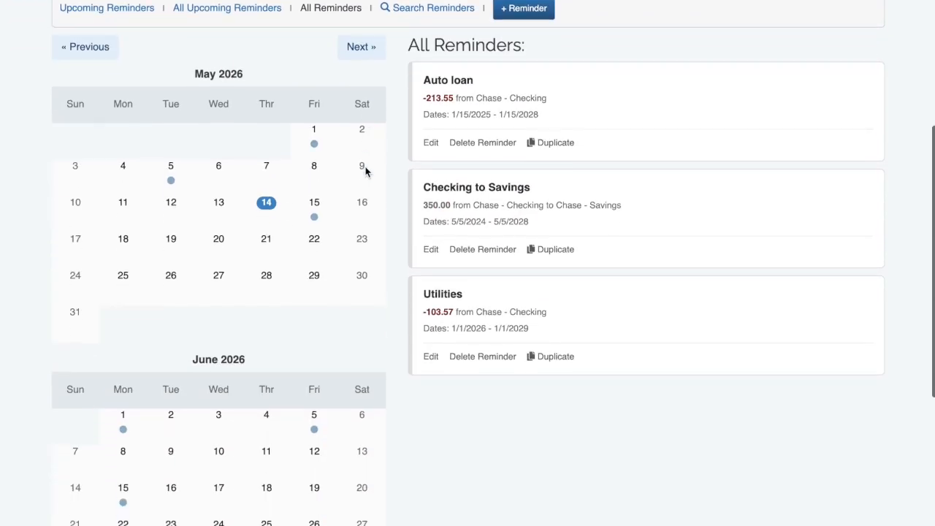
pyautogui.scroll(1, 365, 171)
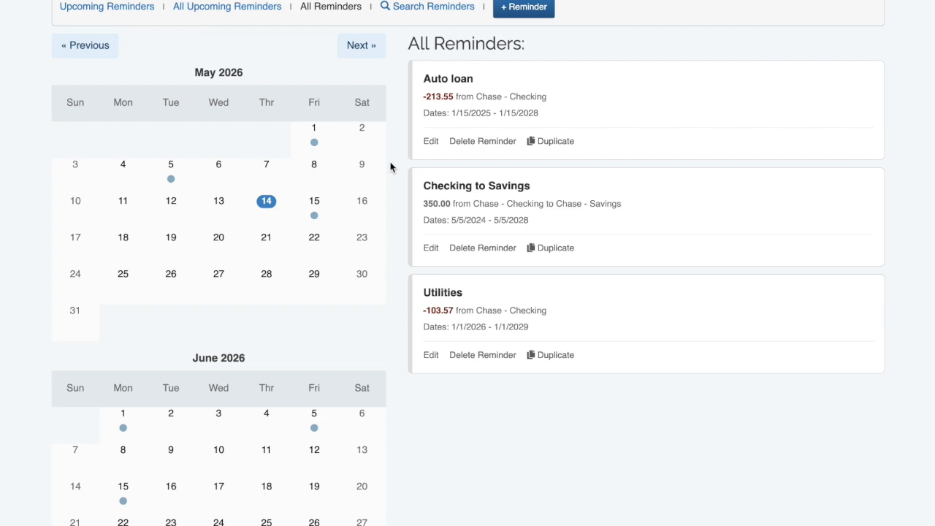
pyautogui.click(422, 9)
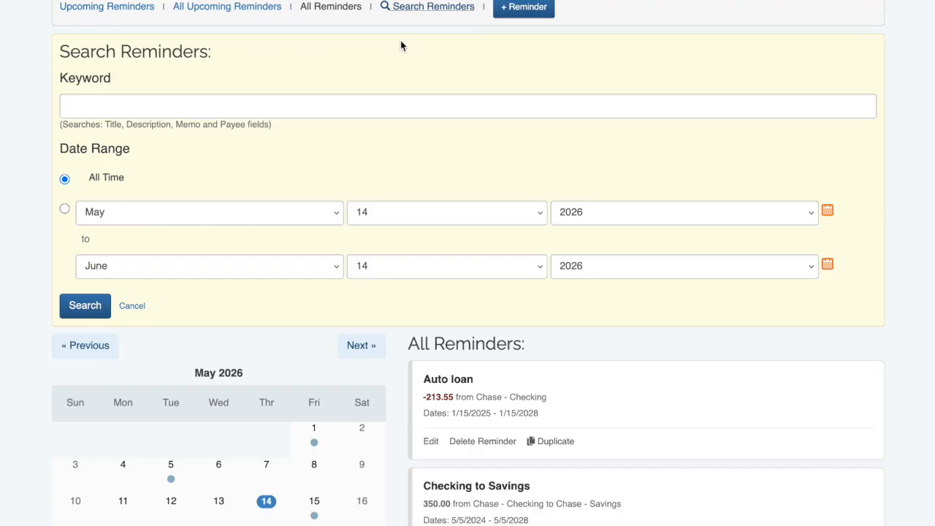
pyautogui.click(132, 11)
# Start a new reminder titled "Sample Reminder".
pyautogui.scroll(-1, 273, 178)
pyautogui.scroll(-1, 502, 151)
pyautogui.click(519, 97)
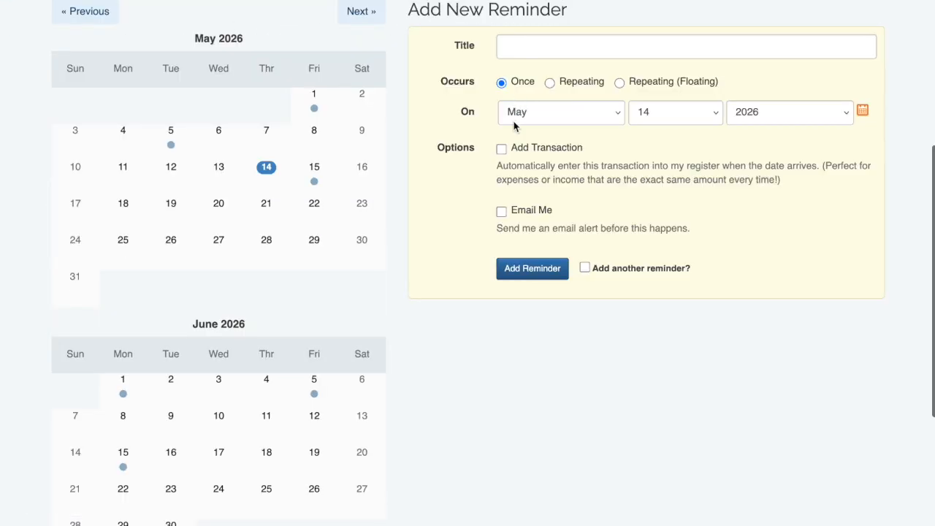
pyautogui.click(546, 53)
pyautogui.write('Sample Reminder')
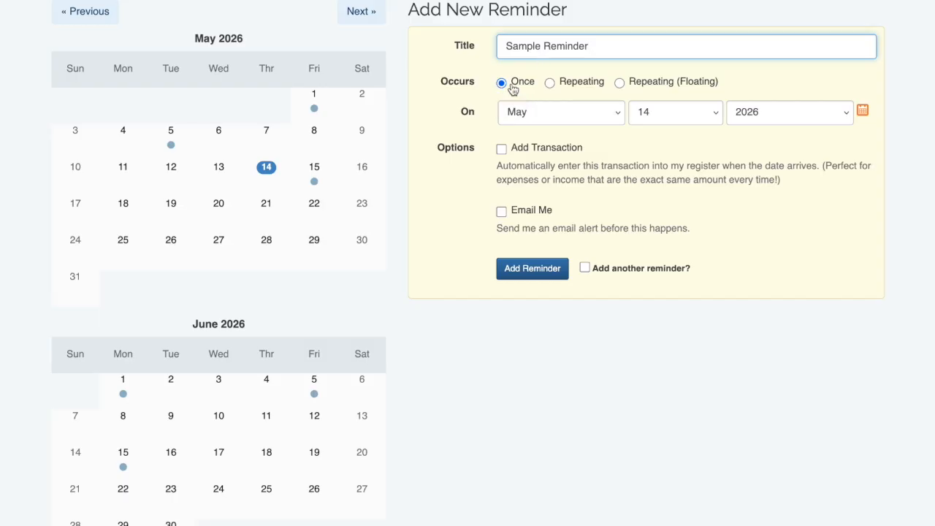
# Make the new reminder repeating, with an interval of every 2 weeks.
pyautogui.click(592, 84)
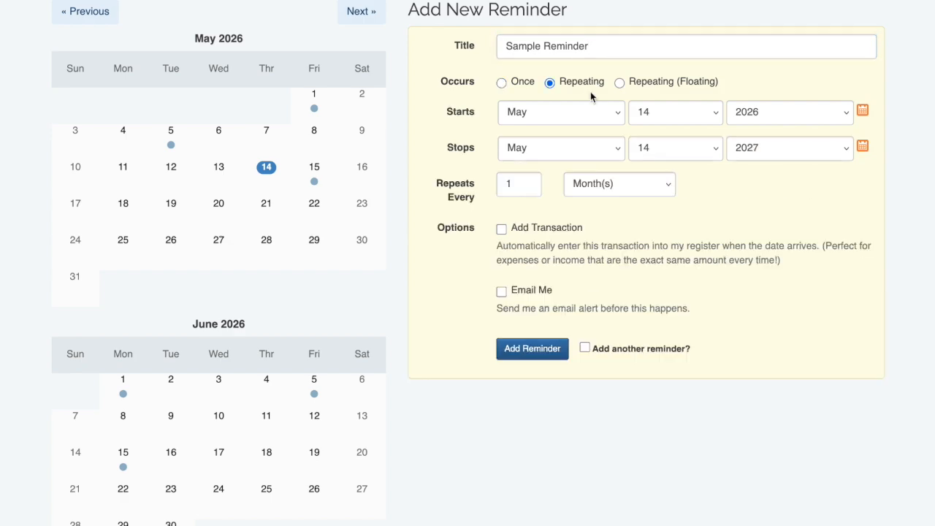
pyautogui.click(641, 186)
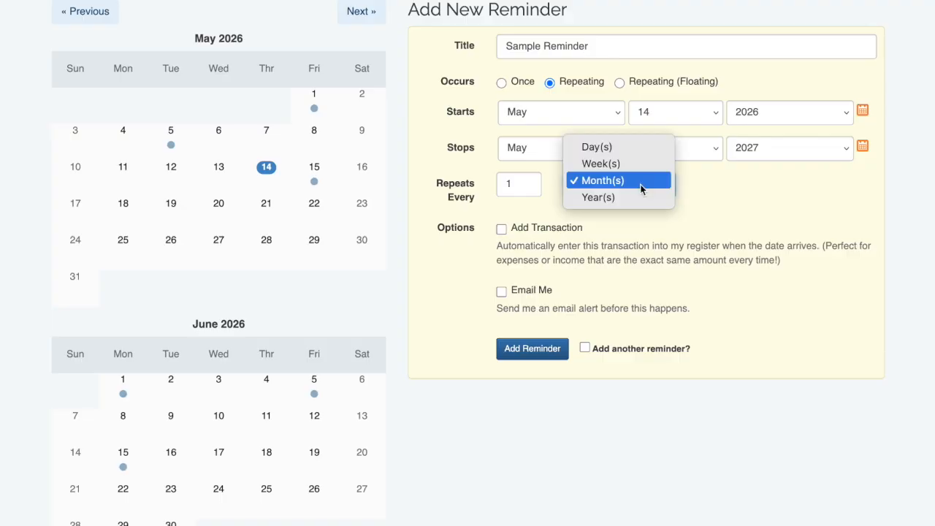
pyautogui.click(640, 188)
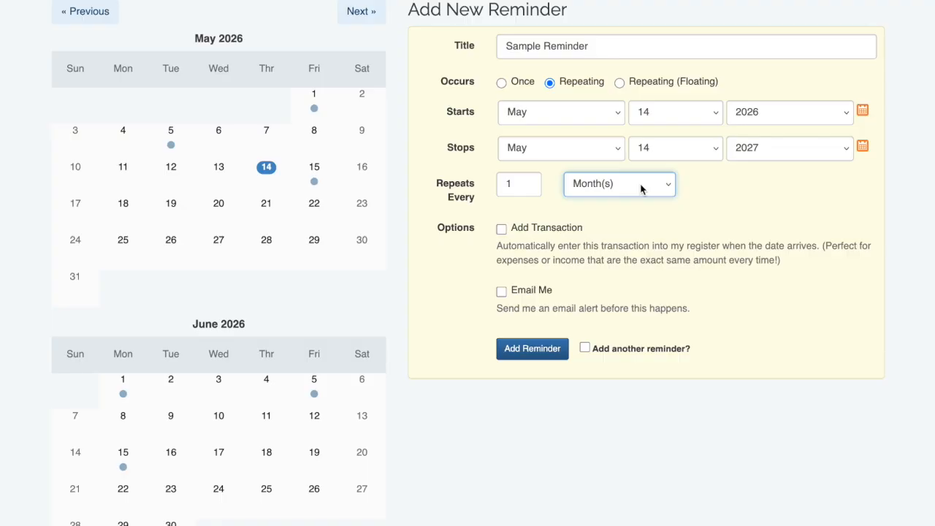
pyautogui.doubleClick(501, 183)
pyautogui.write('2')
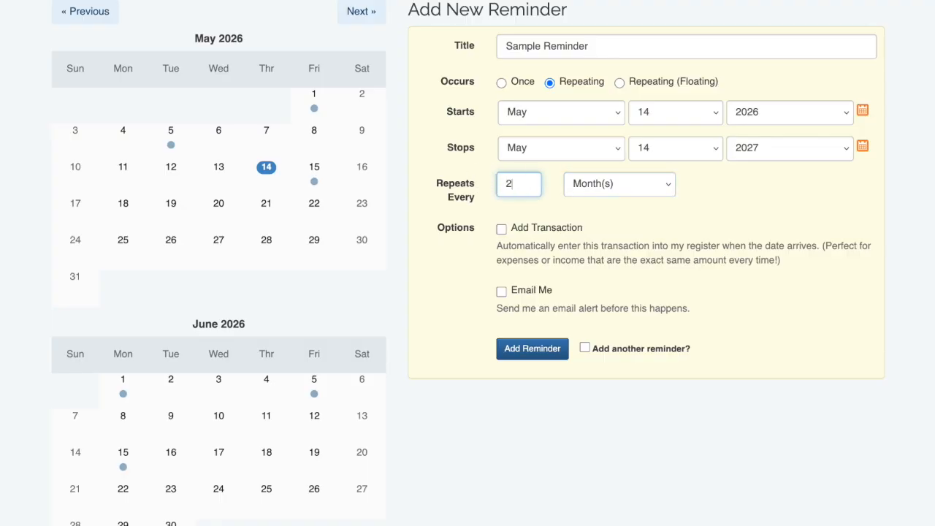
pyautogui.click(653, 184)
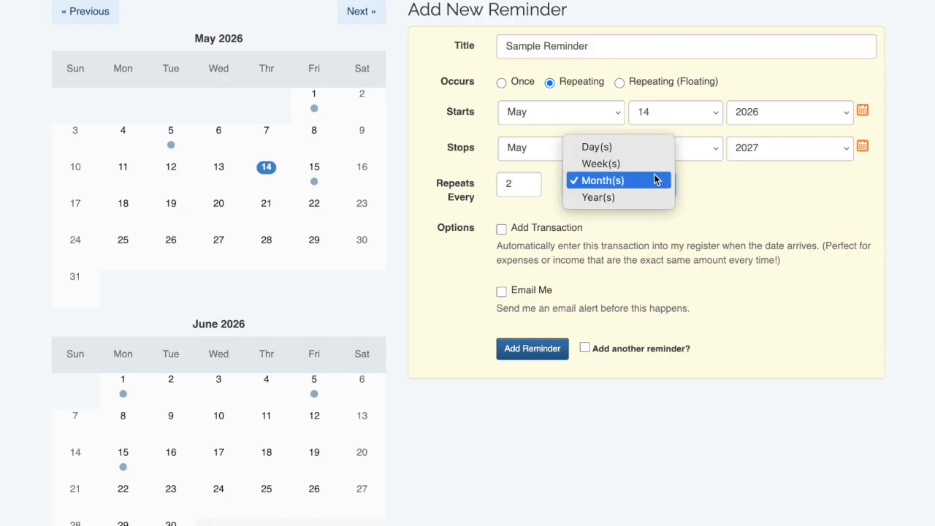
pyautogui.click(652, 163)
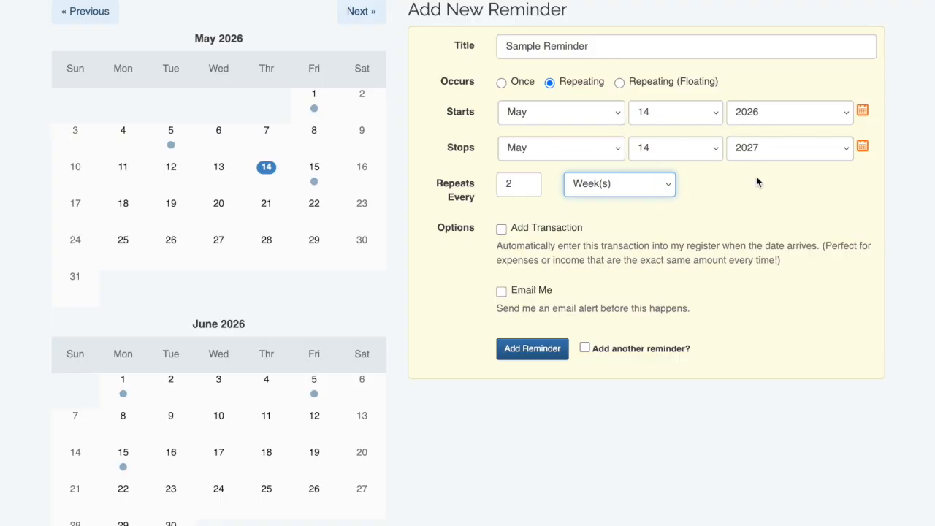
# Change the reminder's occurrence to Repeating (Floating) on the first Wednesday.
pyautogui.click(621, 81)
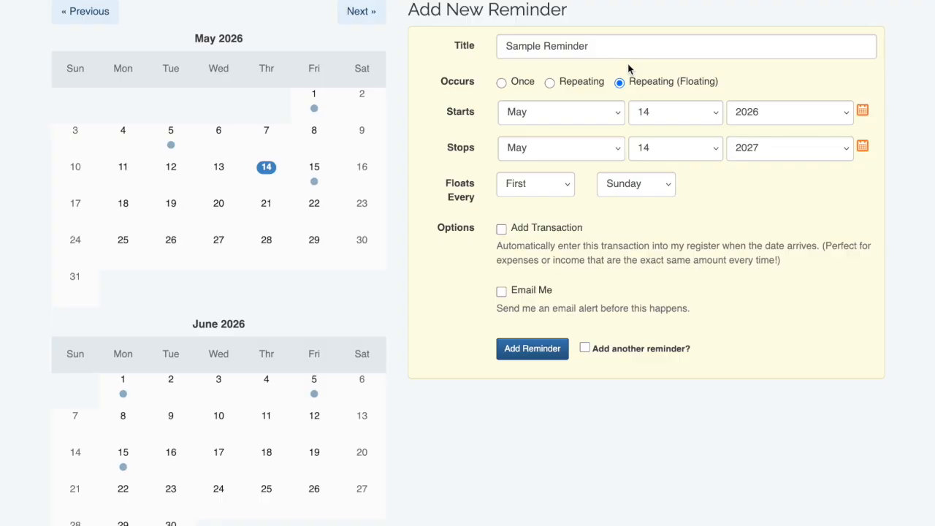
pyautogui.click(564, 184)
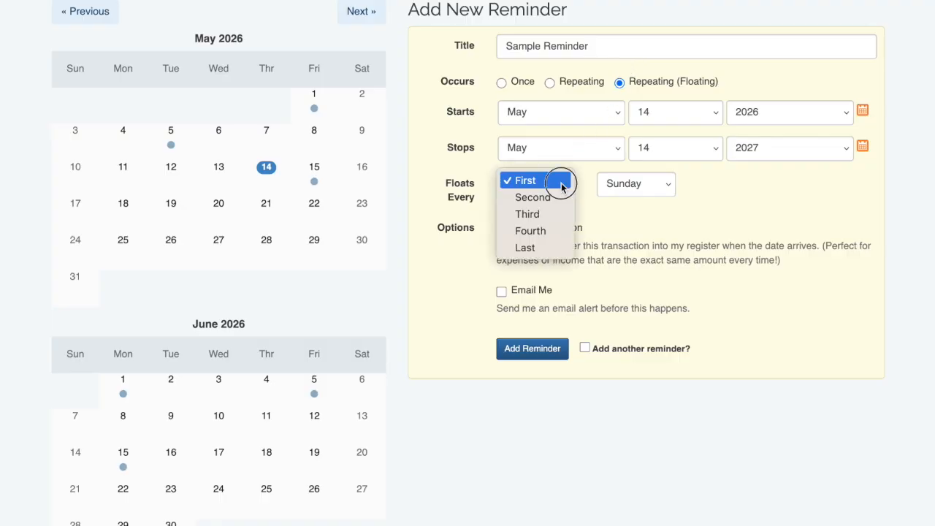
pyautogui.click(585, 177)
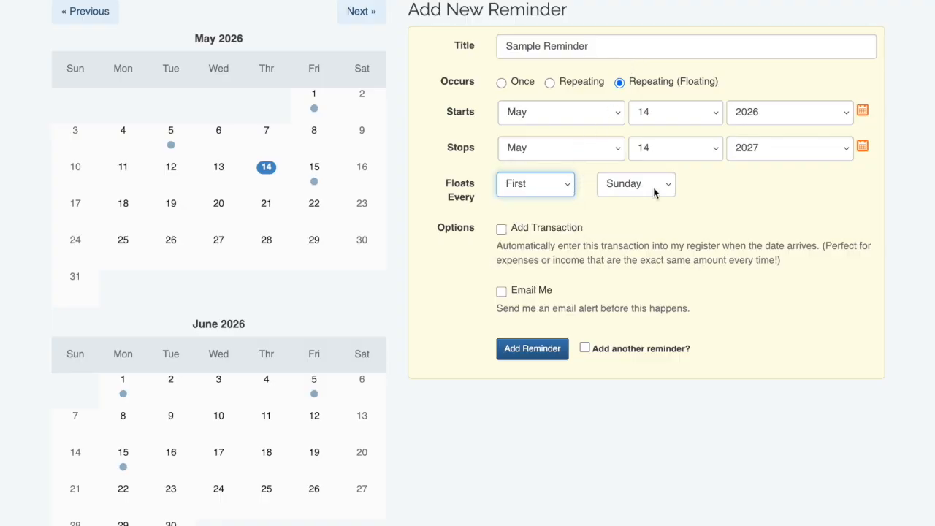
pyautogui.click(662, 190)
pyautogui.click(701, 180)
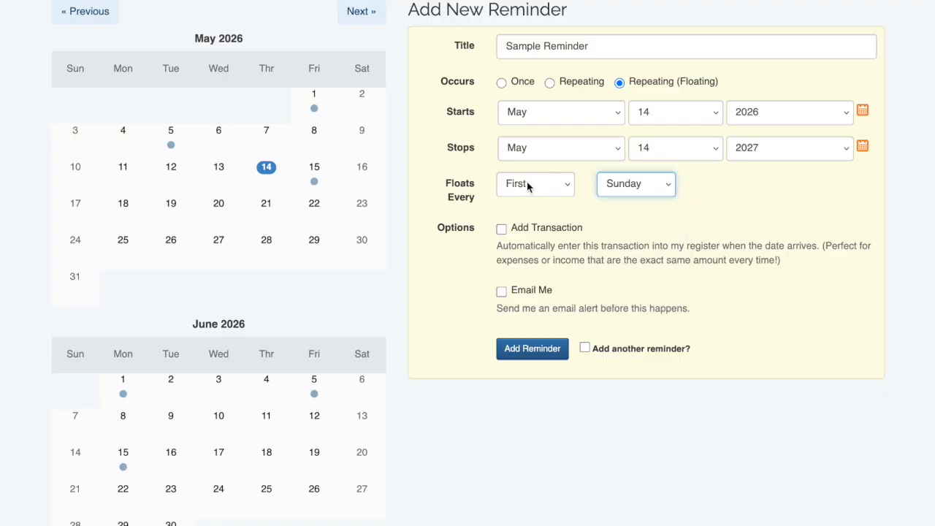
pyautogui.click(650, 188)
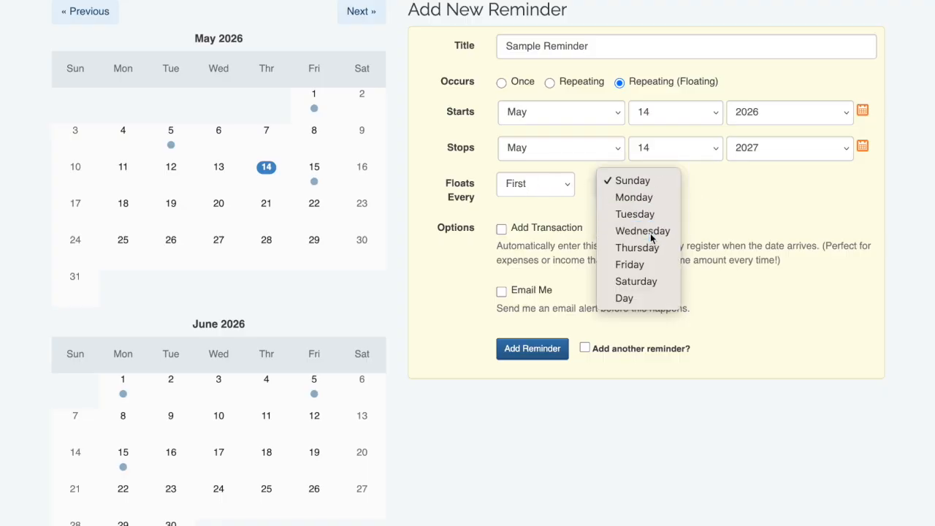
pyautogui.click(649, 230)
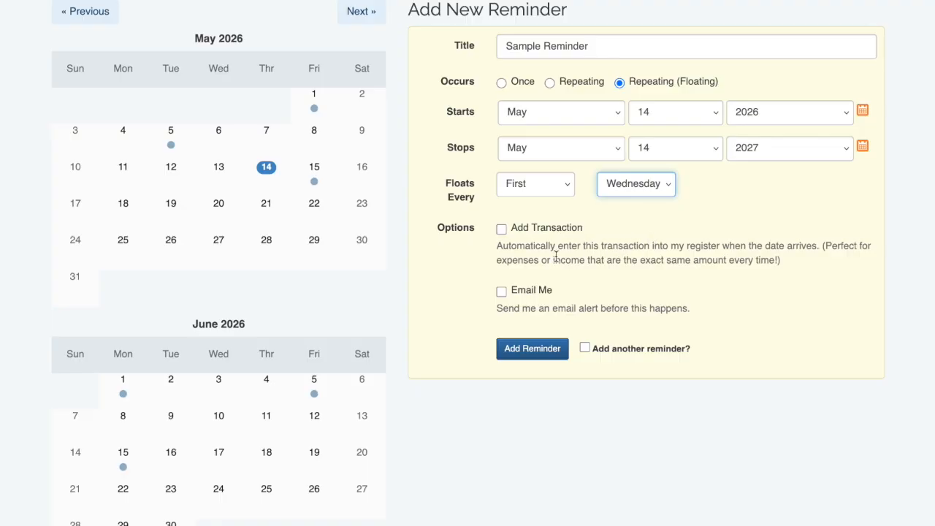
# Enable Add Transaction for the reminder and check the bills available for association, leaving none selected.
pyautogui.click(502, 231)
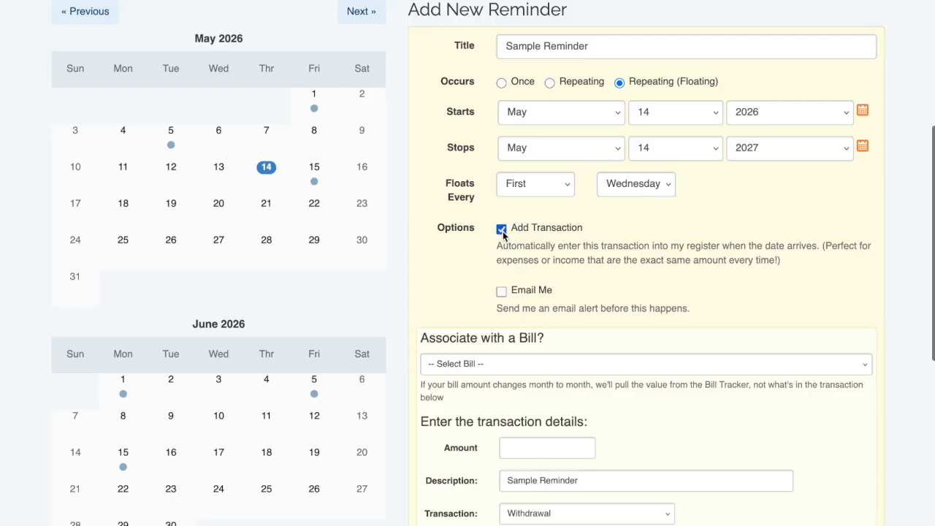
pyautogui.scroll(-4, 475, 230)
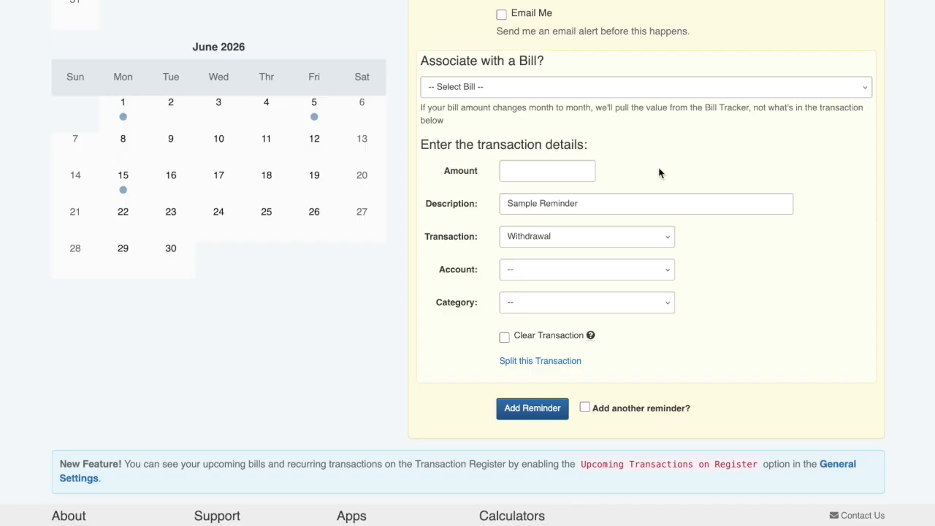
pyautogui.click(673, 88)
pyautogui.click(673, 86)
# Enter 3000 as the transaction amount and change its description to "Work Salary".
pyautogui.click(544, 169)
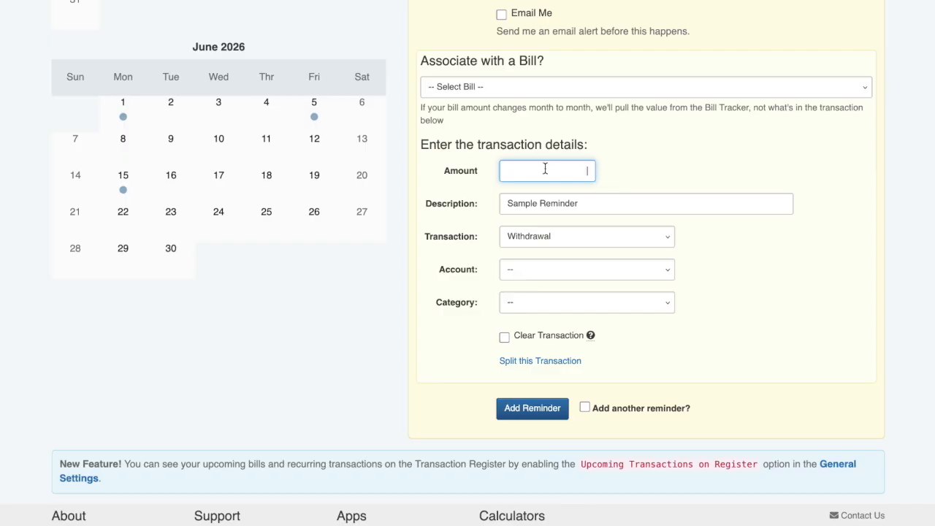
pyautogui.write('3000')
pyautogui.moveTo(582, 202); pyautogui.dragTo(442, 205)
pyautogui.write('ork Salary')
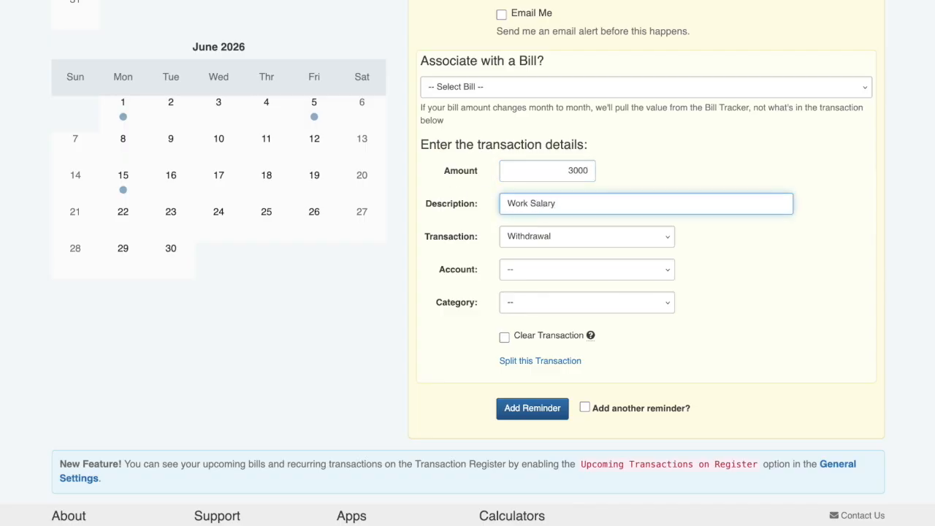
# Make the transaction a Deposit to the Chase - Checking account without a category, and add the reminder.
pyautogui.click(538, 236)
pyautogui.click(544, 247)
pyautogui.click(548, 267)
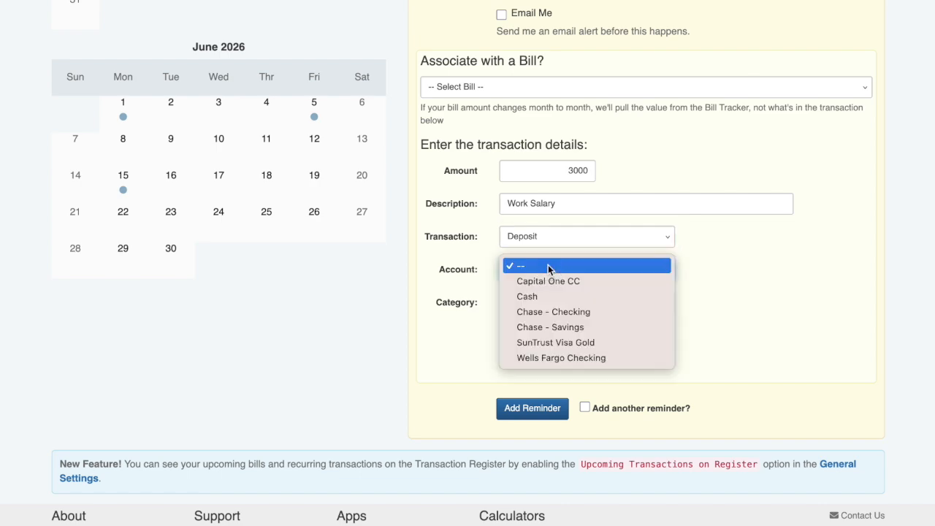
pyautogui.click(568, 313)
pyautogui.click(668, 306)
pyautogui.click(669, 307)
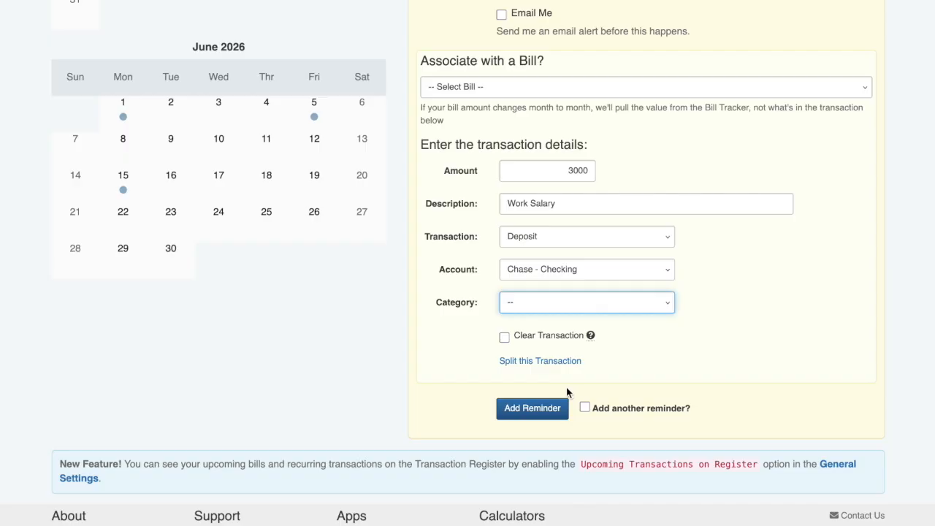
pyautogui.click(559, 412)
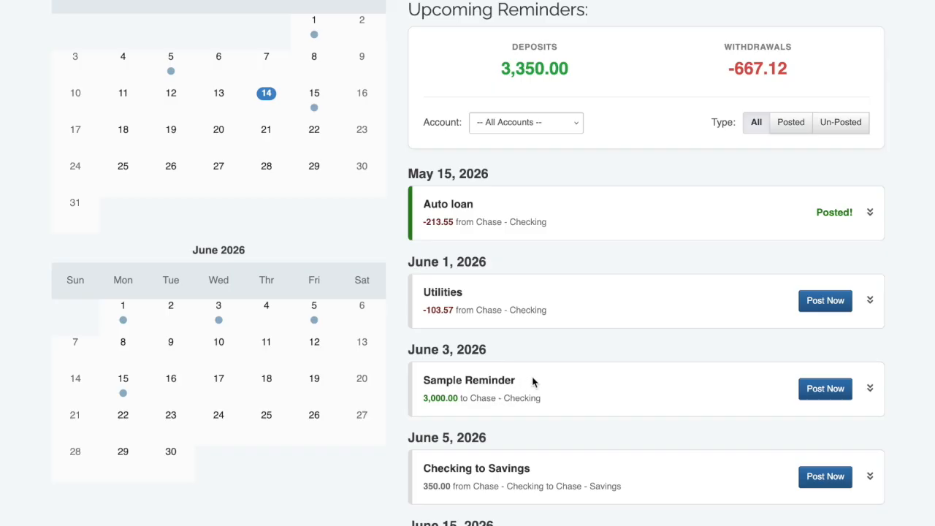
# Post the June 15, 2026 Auto loan occurrence from the upcoming reminders list ahead of its date.
pyautogui.scroll(-1, 533, 381)
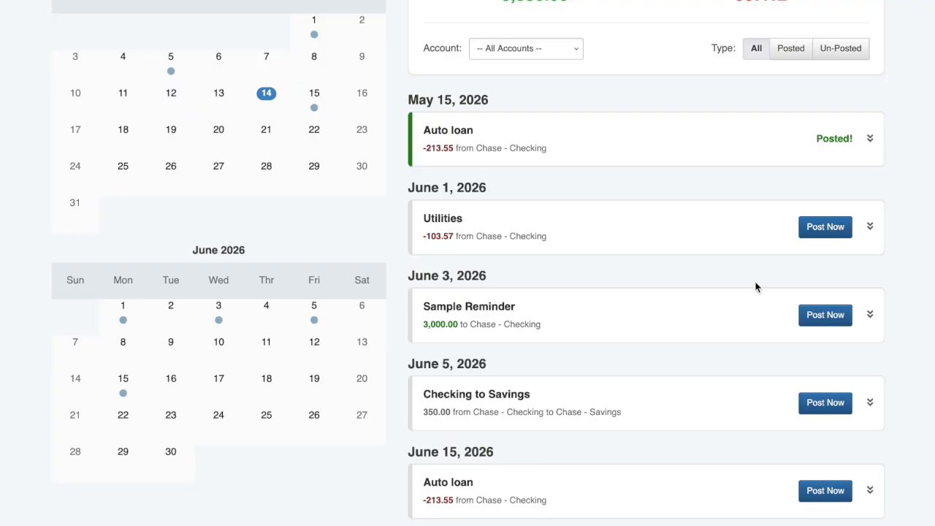
pyautogui.scroll(-2, 755, 291)
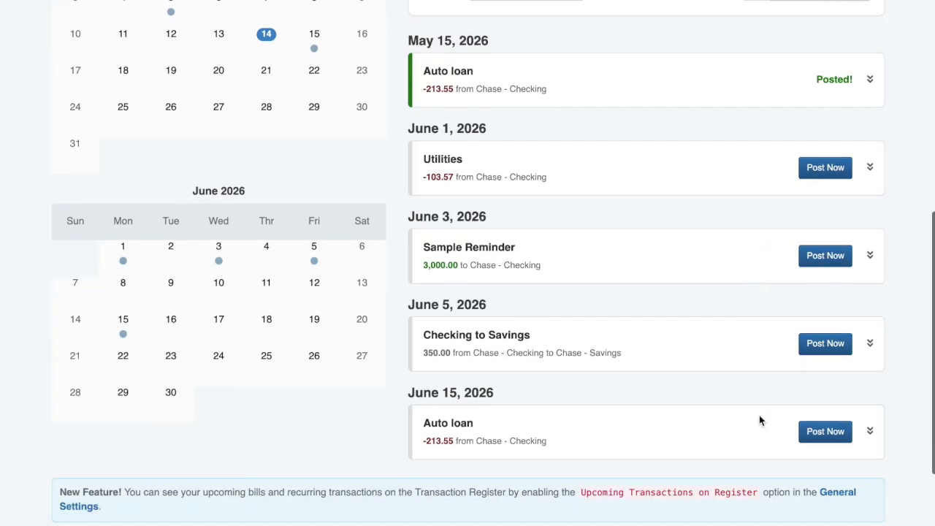
pyautogui.click(816, 433)
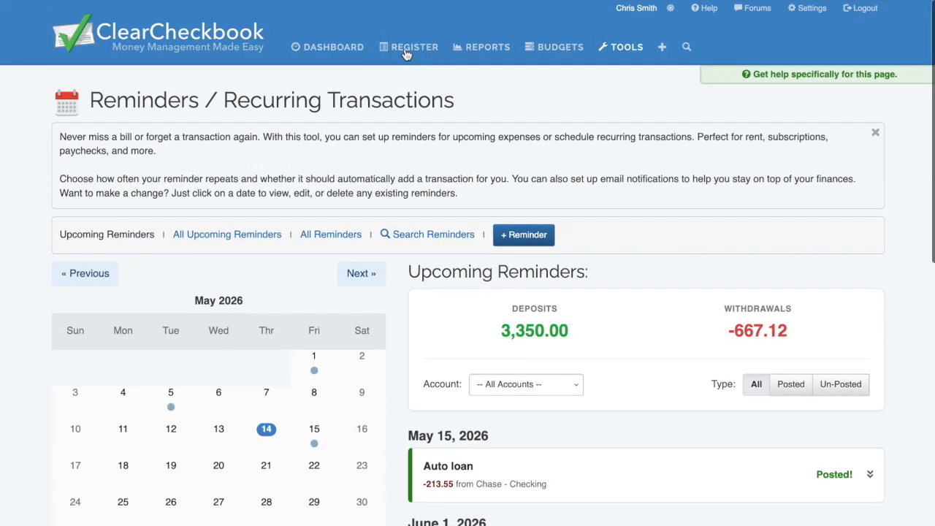
# Open the register and examine the post-dated car payment transaction for Chase - Checking.
pyautogui.click(414, 41)
pyautogui.scroll(-5, 365, 87)
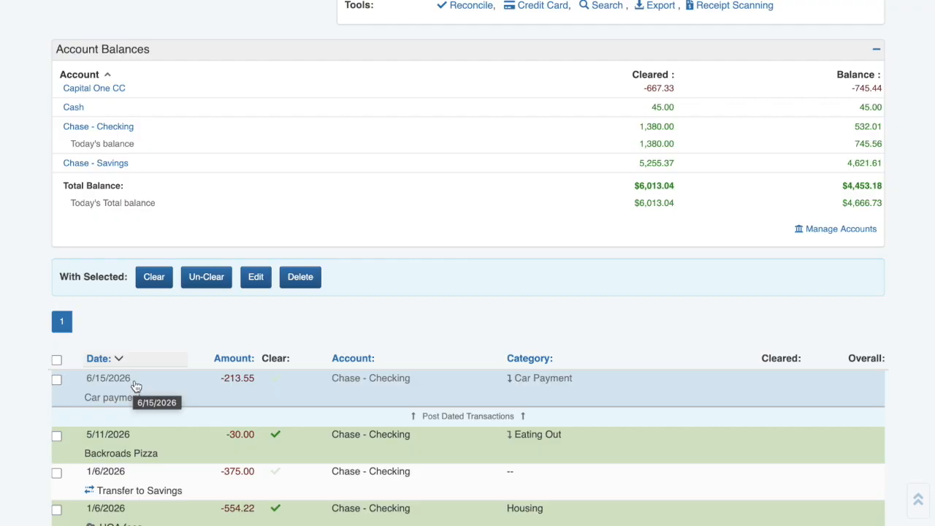
pyautogui.scroll(6, 366, 89)
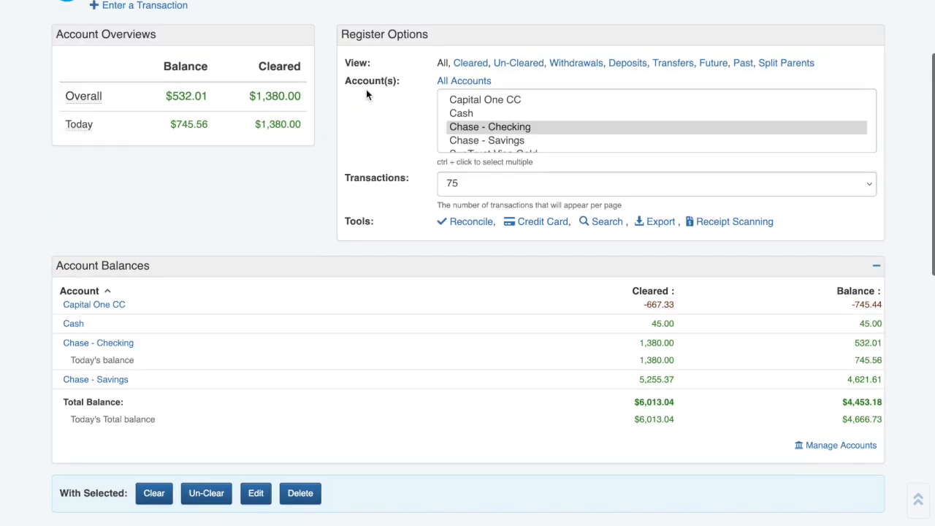
# Return to Reminders / Recurring Transactions, review the full edit form of the June 1 Utilities reminder, and leave it without saving.
pyautogui.click(624, 47)
pyautogui.click(234, 184)
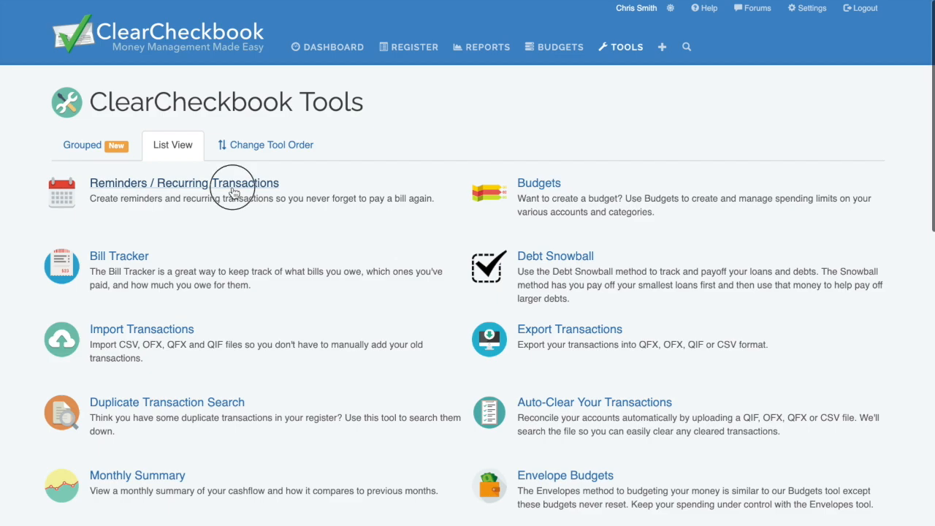
pyautogui.scroll(-4, 316, 249)
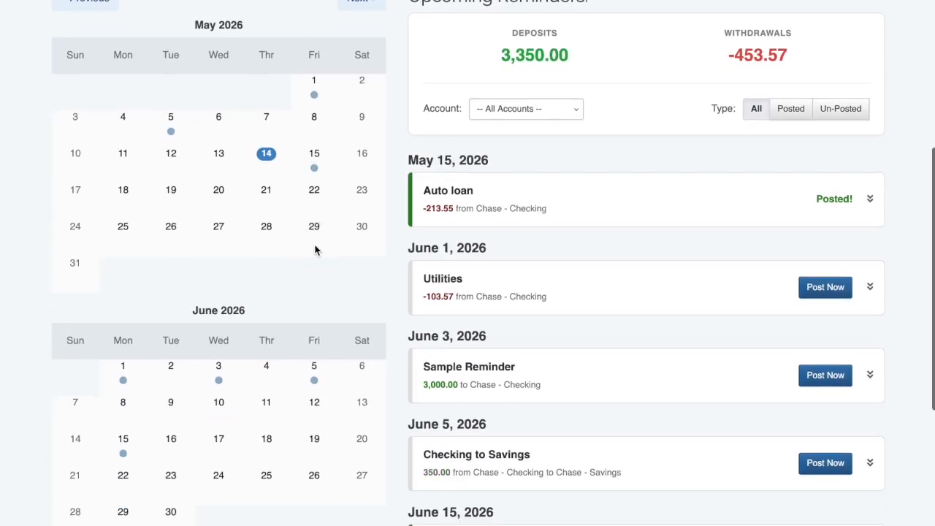
pyautogui.click(438, 280)
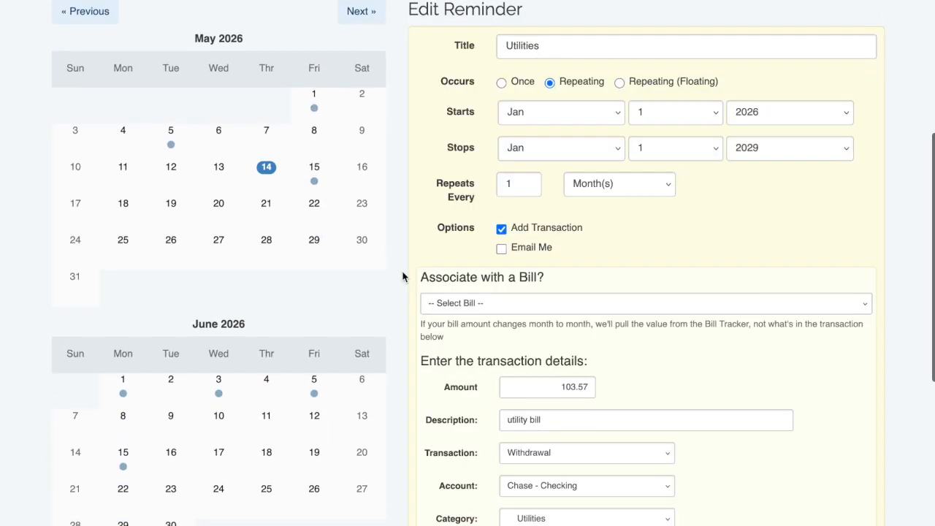
pyautogui.scroll(-3, 403, 219)
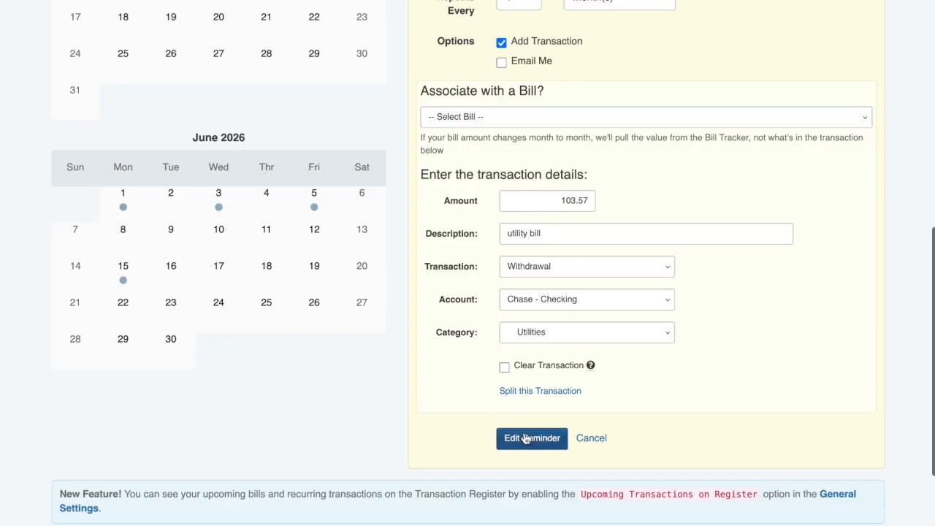
pyautogui.click(589, 438)
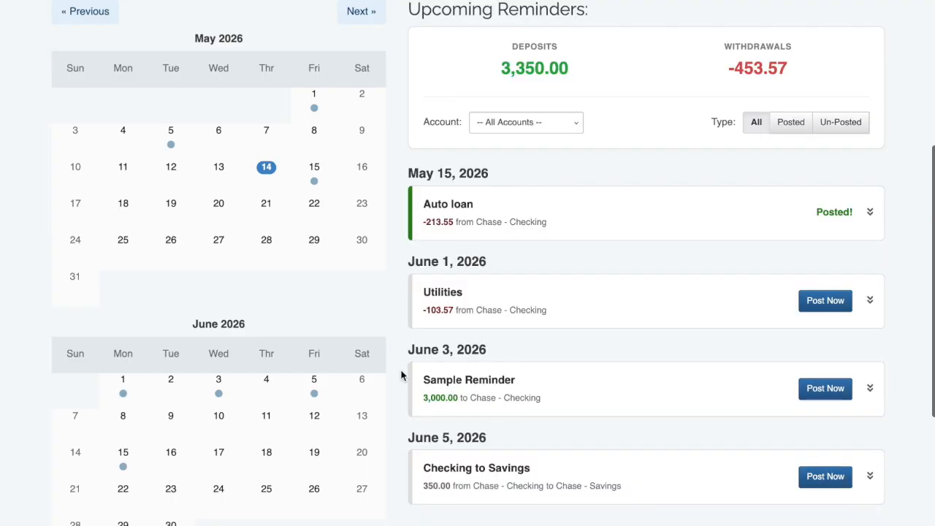
# Review the Quick Edit form for the June 1 Utilities occurrence and close it without saving changes.
pyautogui.click(870, 300)
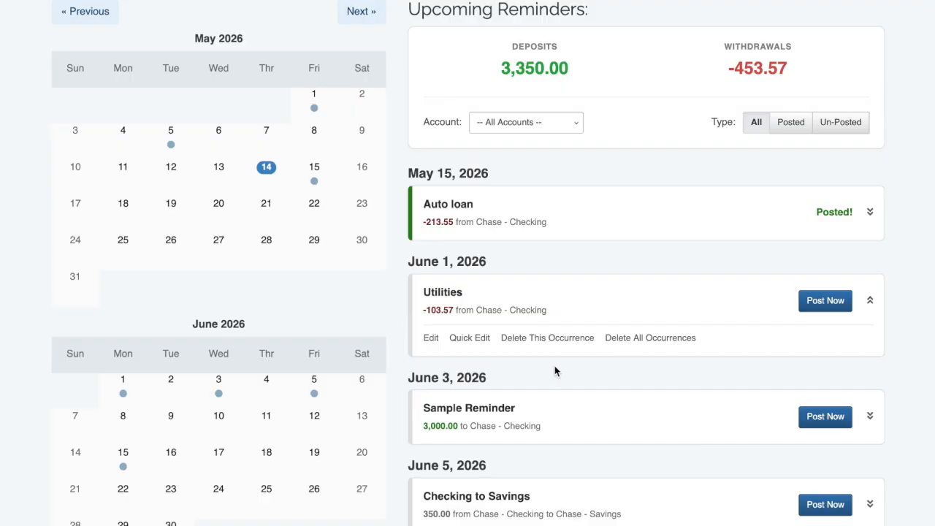
pyautogui.click(471, 339)
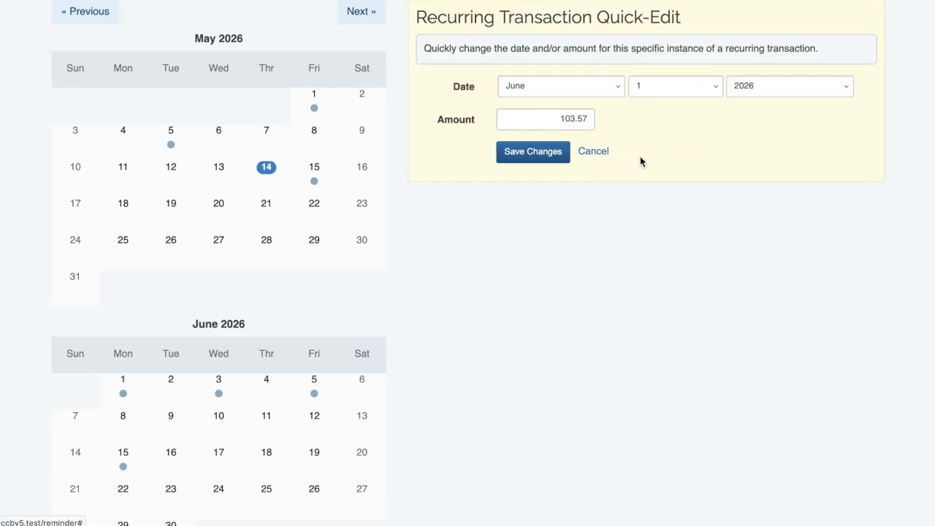
pyautogui.click(606, 152)
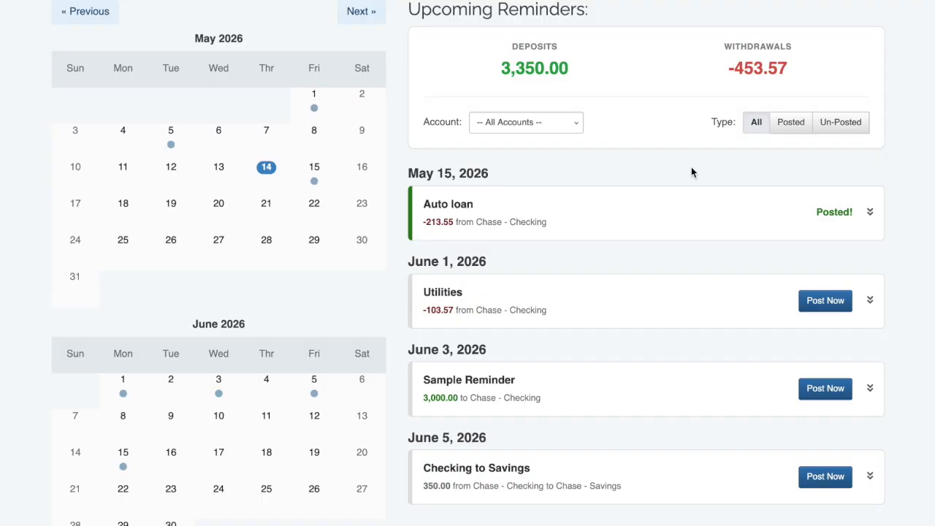
# Open the account dashboard and examine its Reminders / Recurring Transactions gadget, including the calendar and upcoming reminders.
pyautogui.scroll(5, 691, 172)
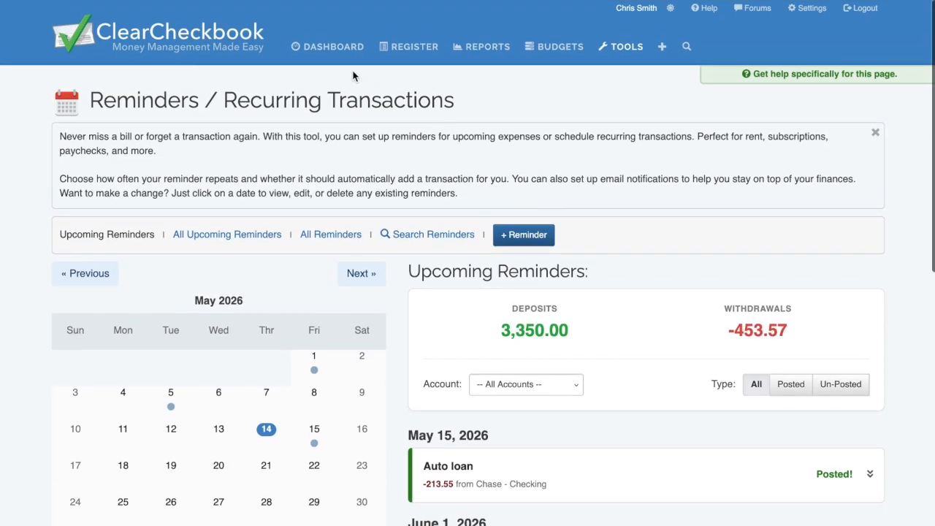
pyautogui.click(328, 49)
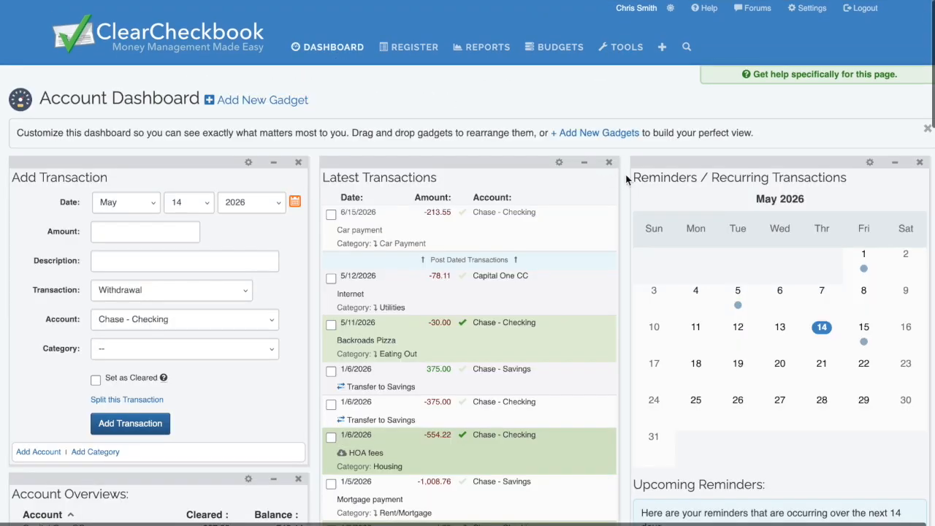
pyautogui.scroll(-3, 627, 179)
pyautogui.scroll(-3, 626, 179)
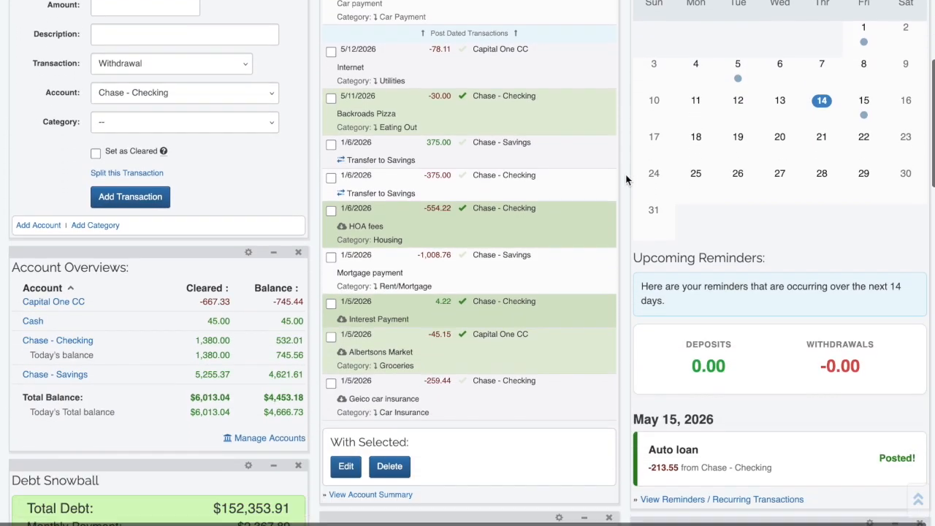
pyautogui.scroll(3, 626, 180)
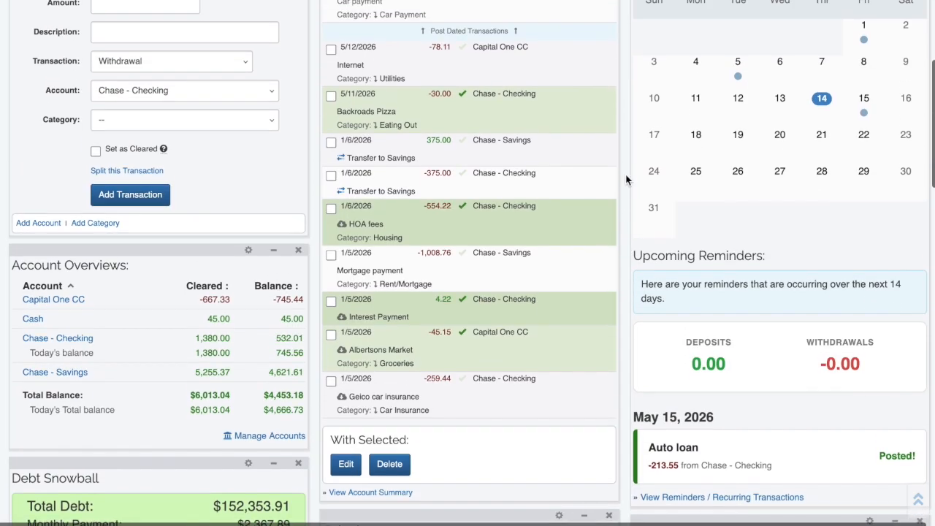
pyautogui.scroll(3, 626, 180)
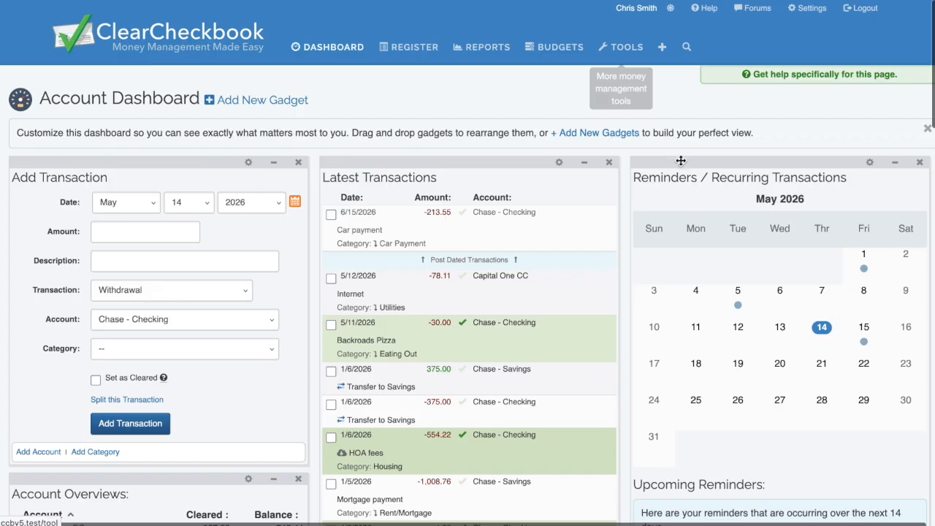
# Go back to the Reminders / Recurring Transactions tool and read through the help documentation specific to that page.
pyautogui.click(739, 178)
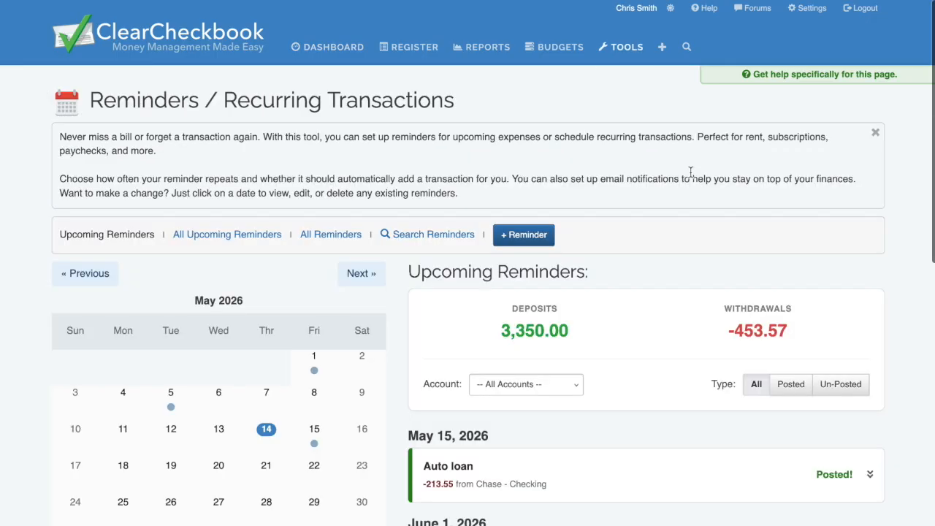
pyautogui.click(797, 74)
pyautogui.scroll(-3, 745, 160)
pyautogui.scroll(-15, 746, 159)
pyautogui.scroll(-8, 747, 161)
pyautogui.scroll(6, 747, 161)
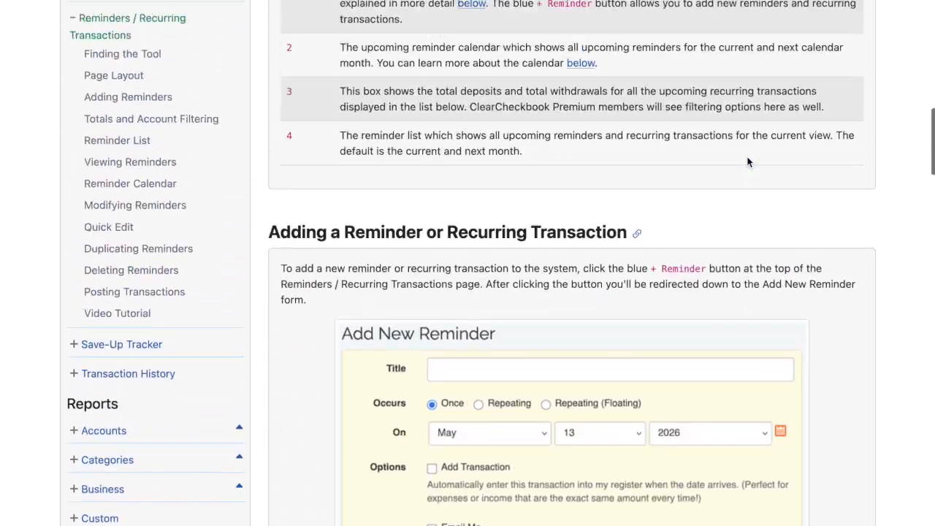